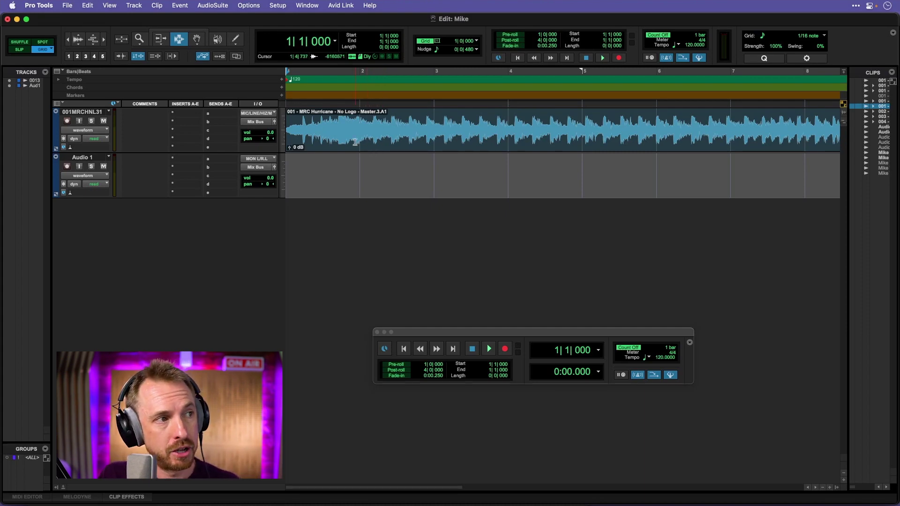
Create a Click 1 track routed to Out 1-2 and play it against the music.
left_click(133, 6)
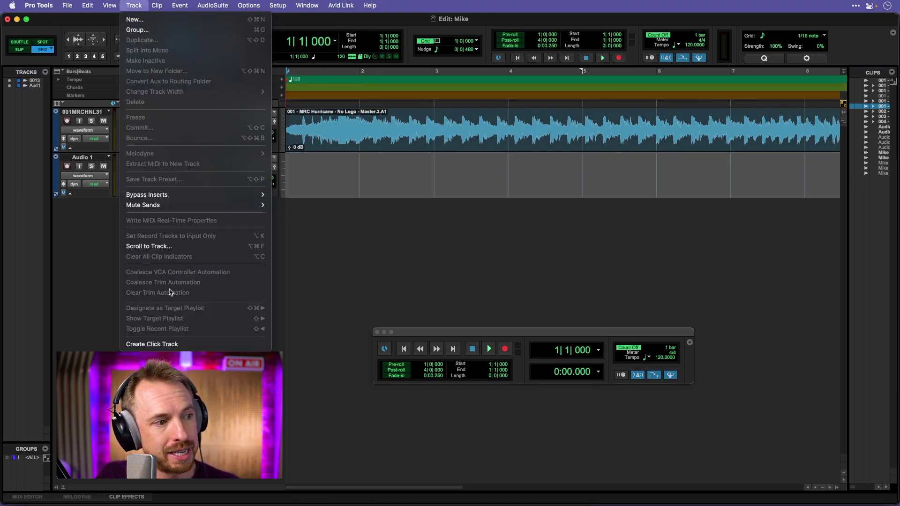
left_click(172, 345)
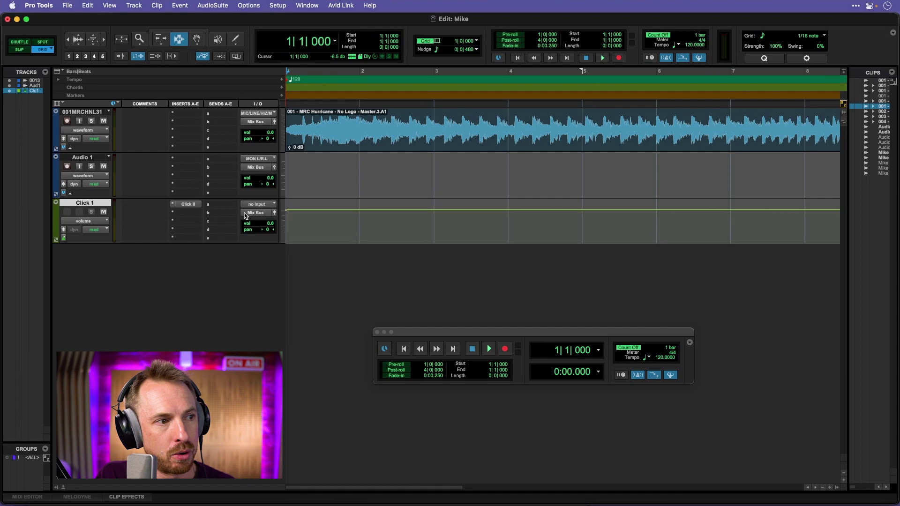
left_click(245, 215)
mouse_move(261, 209)
left_click(290, 213)
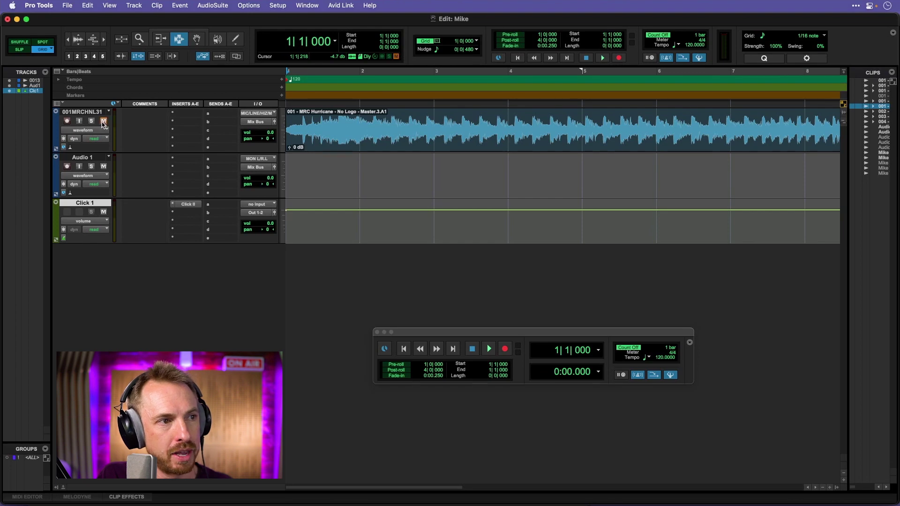
key("space")
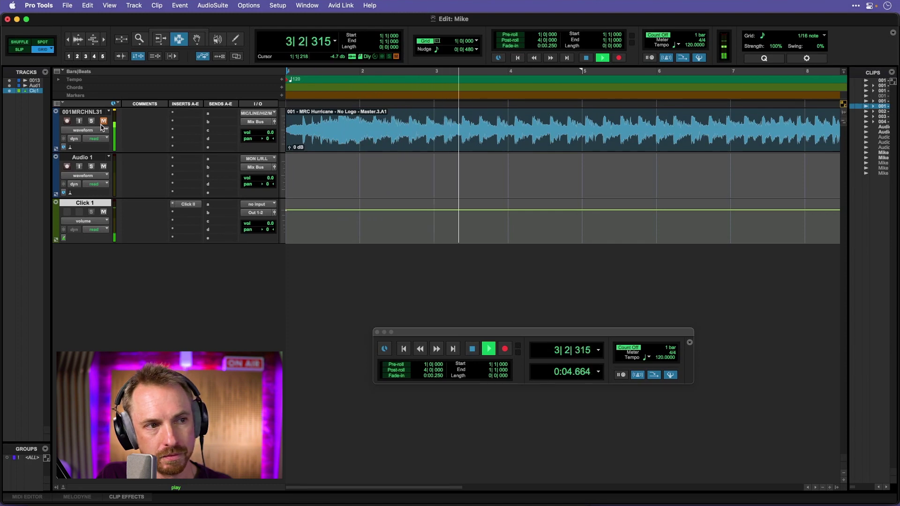
key("space")
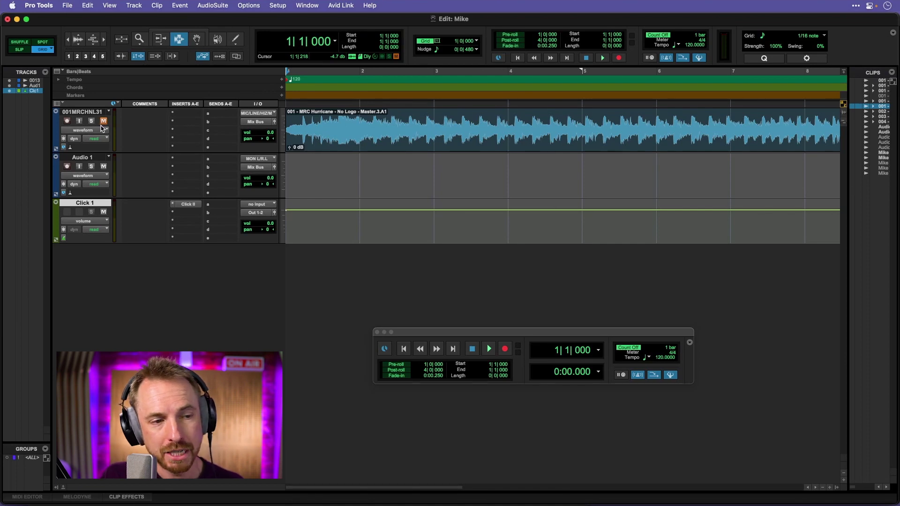
Open Click II on Click 1 and adjust the Click 1 level to about midway while auditioning.
left_click(189, 205)
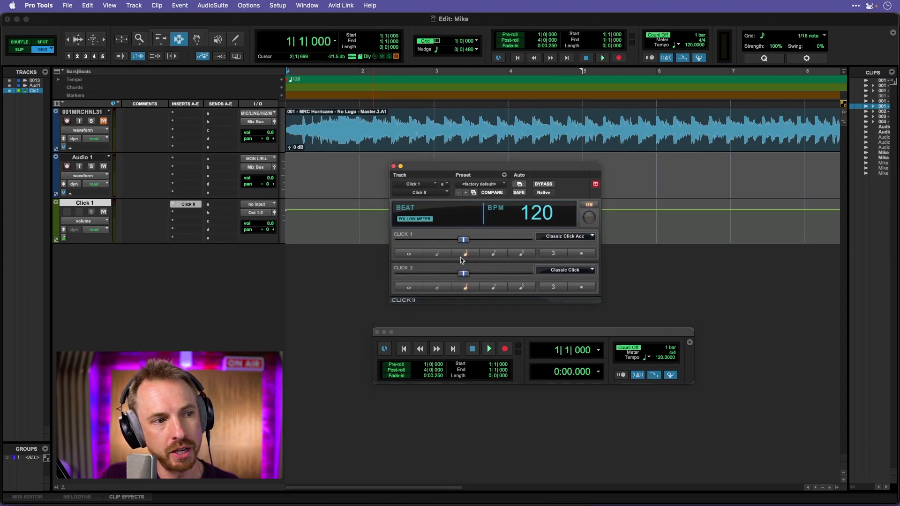
key("space")
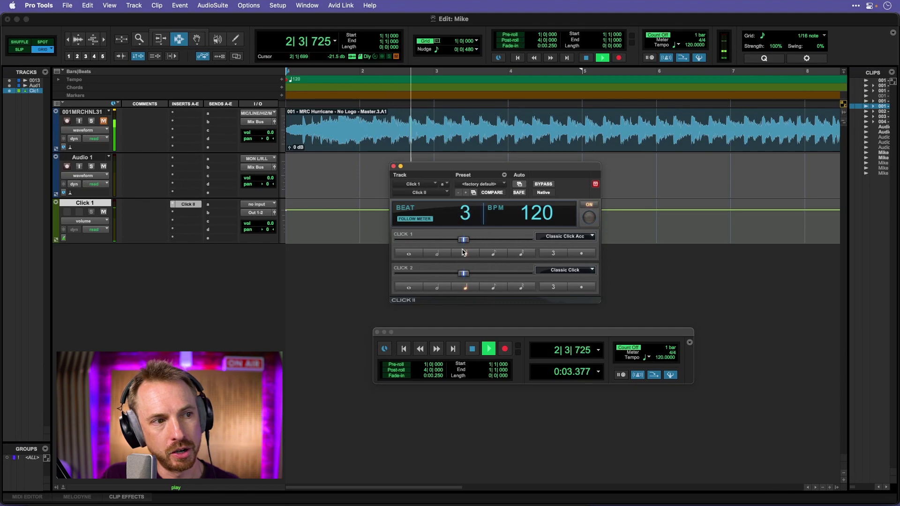
key("space")
left_click_drag(463, 240, 527, 242)
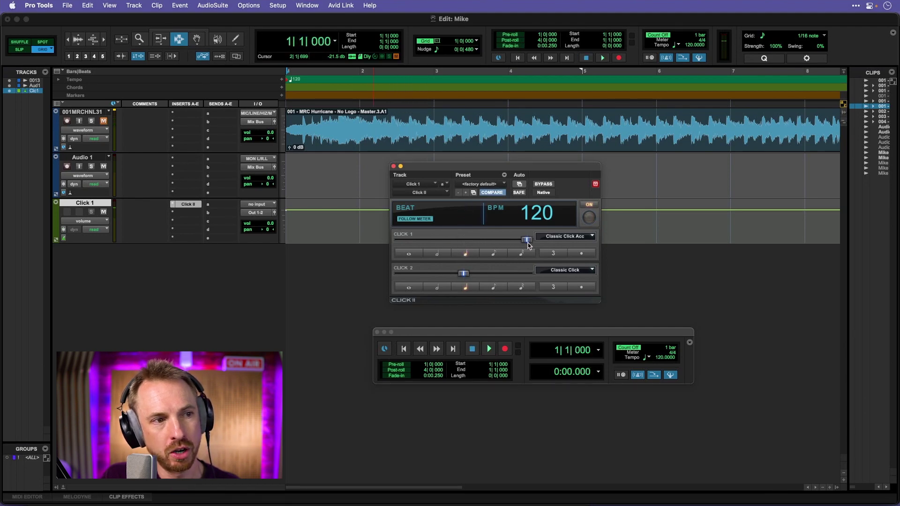
key("space")
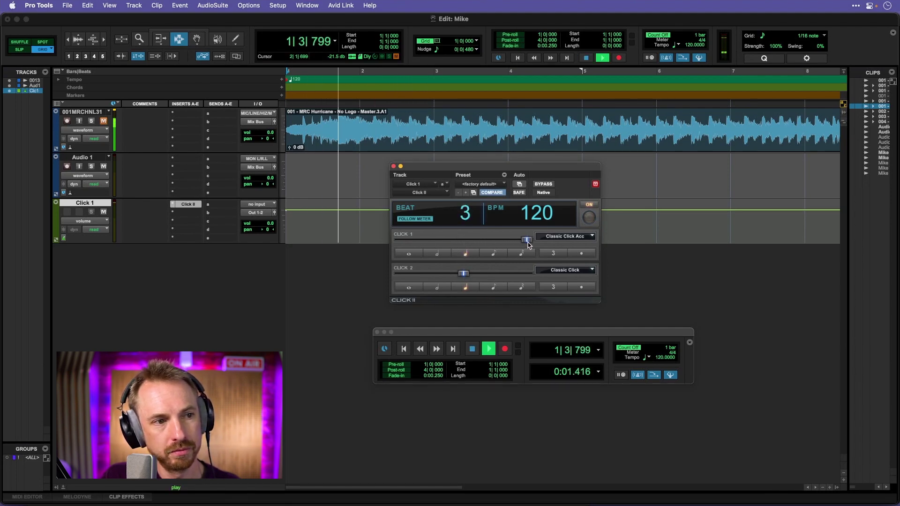
key("space")
left_click_drag(527, 243, 499, 245)
key("space")
key("space")
key("space")
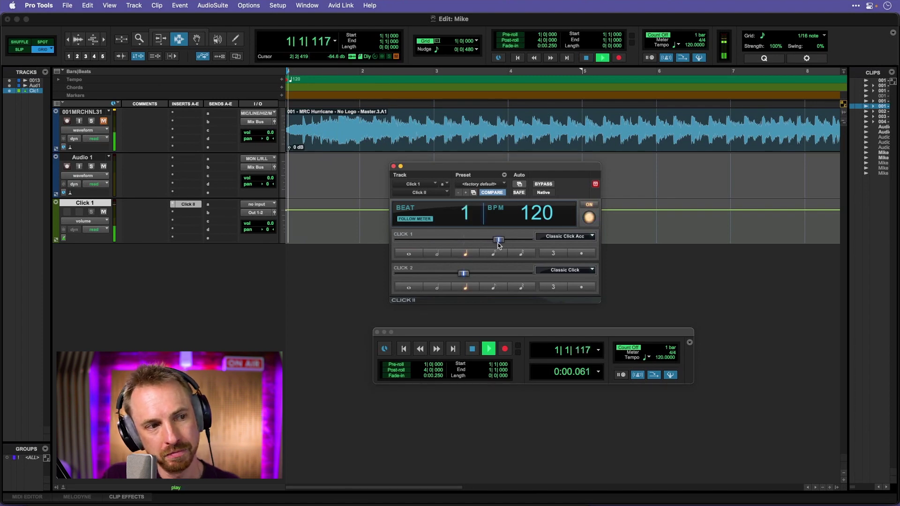
key("space")
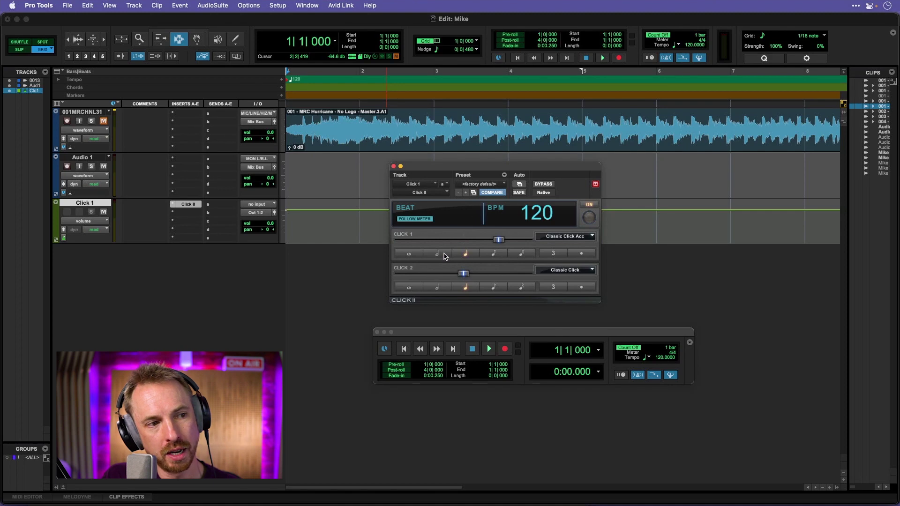
Try Tick and then Hollow Pluck as the Click 1 sound, auditioning each.
left_click(573, 237)
mouse_move(565, 253)
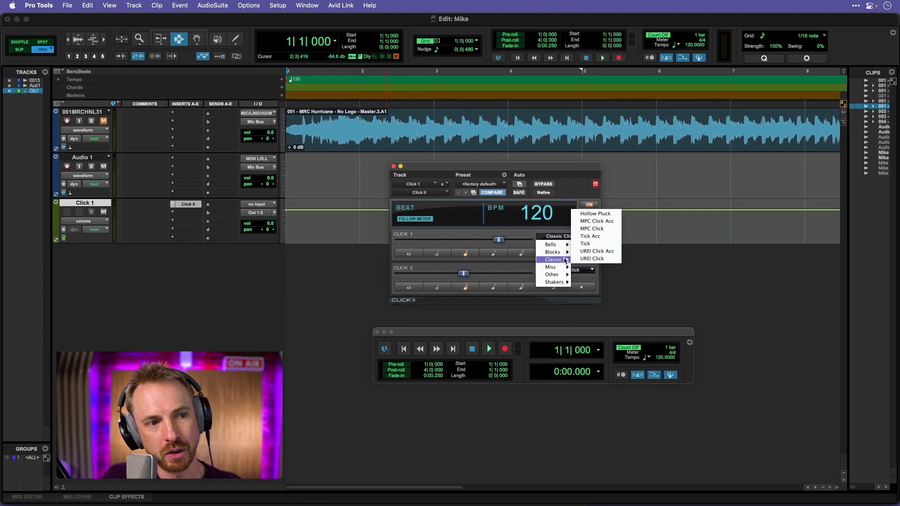
left_click(585, 244)
key("space")
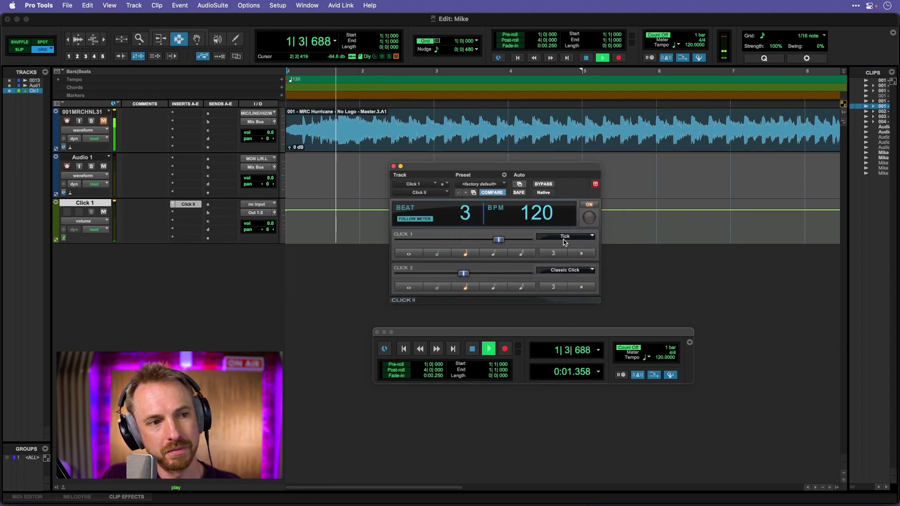
key("space")
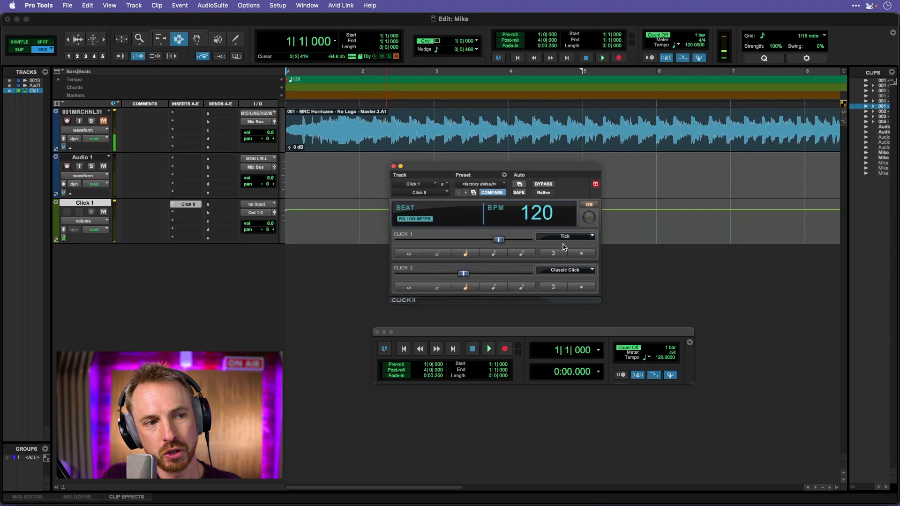
left_click(565, 239)
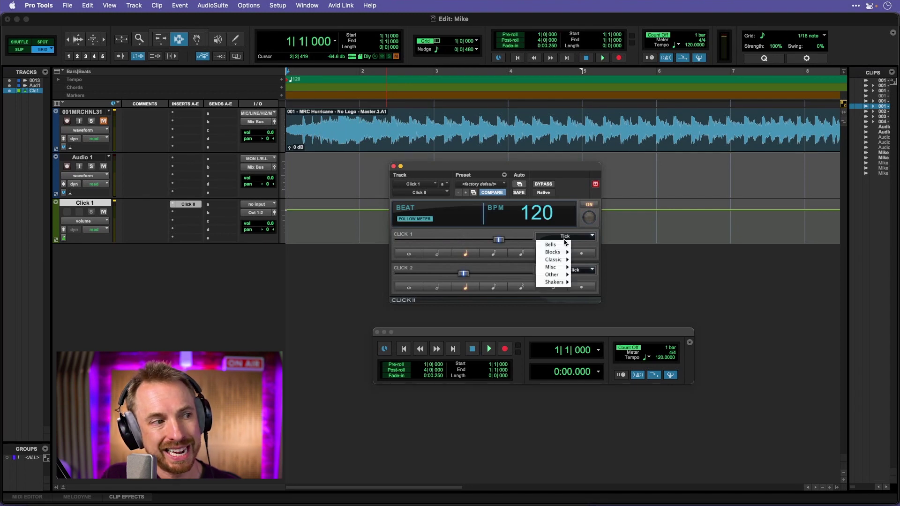
mouse_move(567, 260)
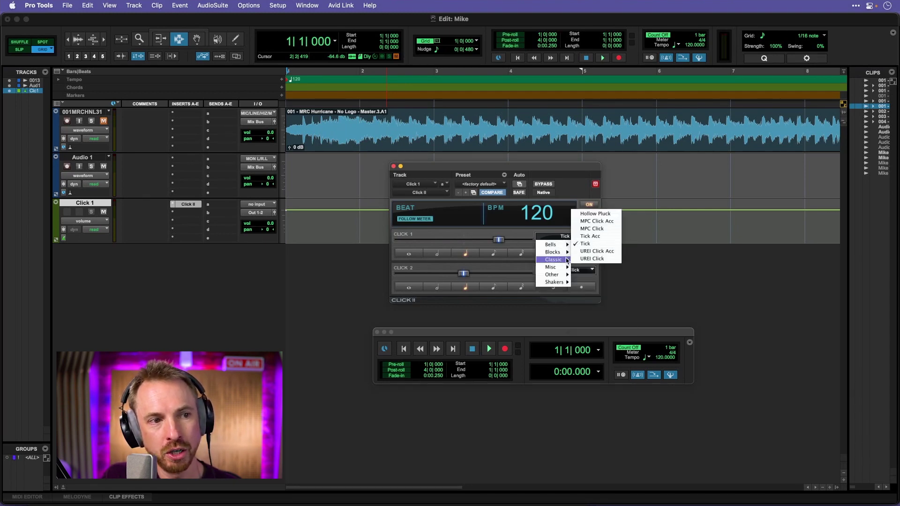
left_click(596, 214)
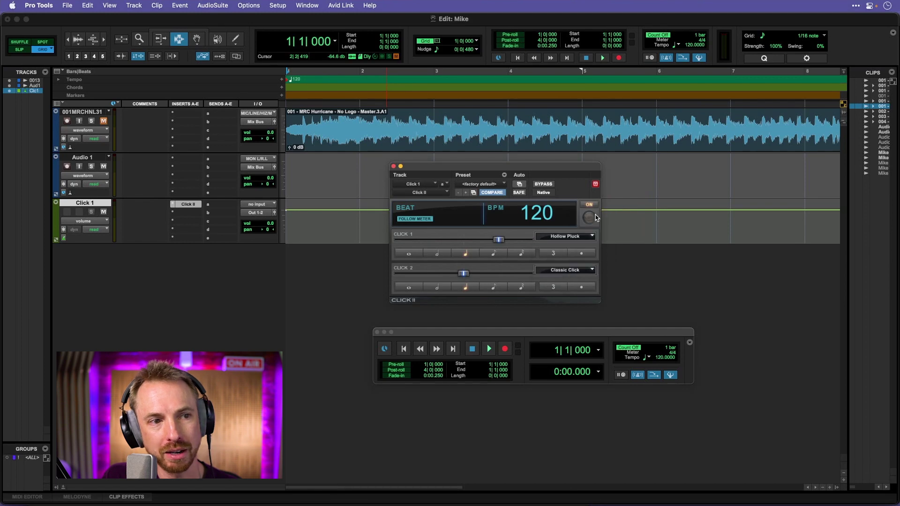
key("space")
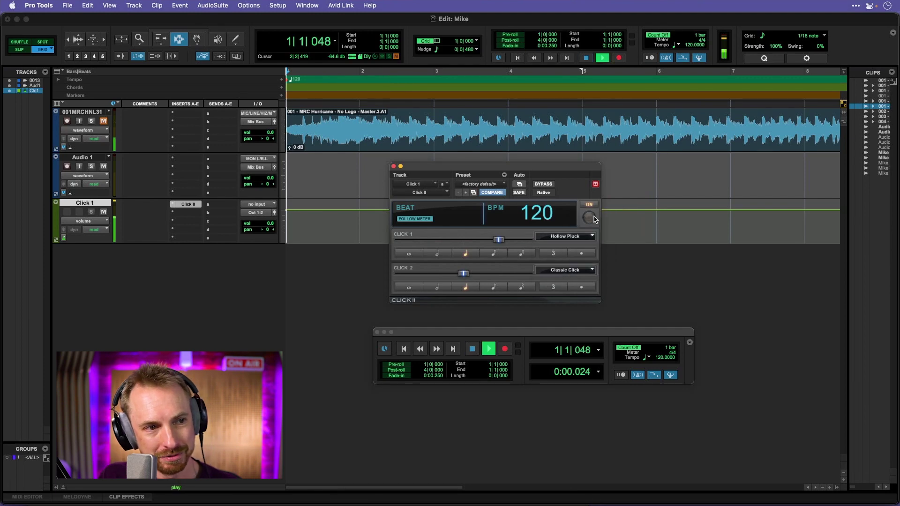
Set the Click 2 sound to MPC Click Acc, then to Electric Bell, auditioning each.
left_click(576, 270)
mouse_move(568, 293)
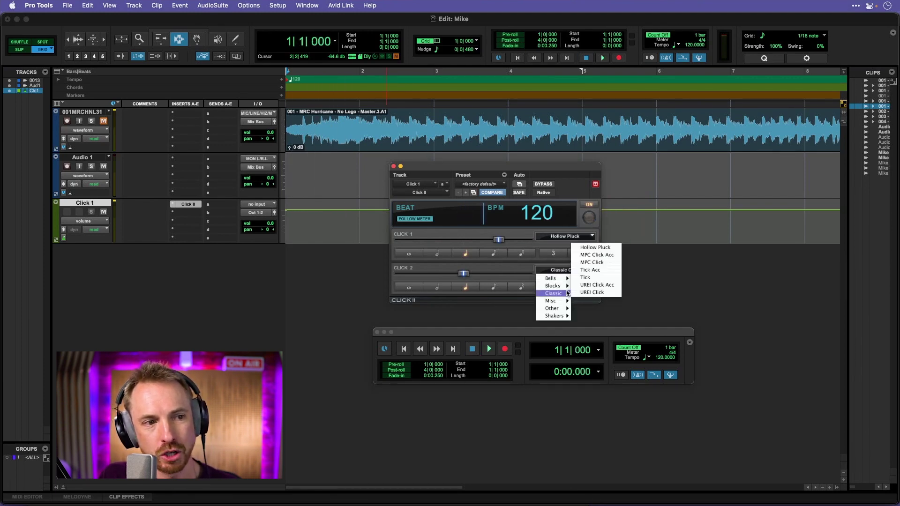
left_click(595, 256)
key("space")
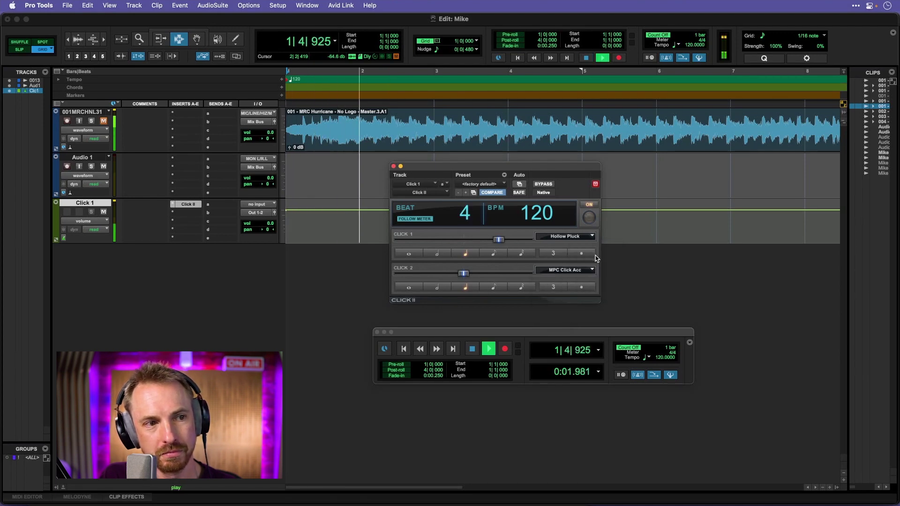
key("space")
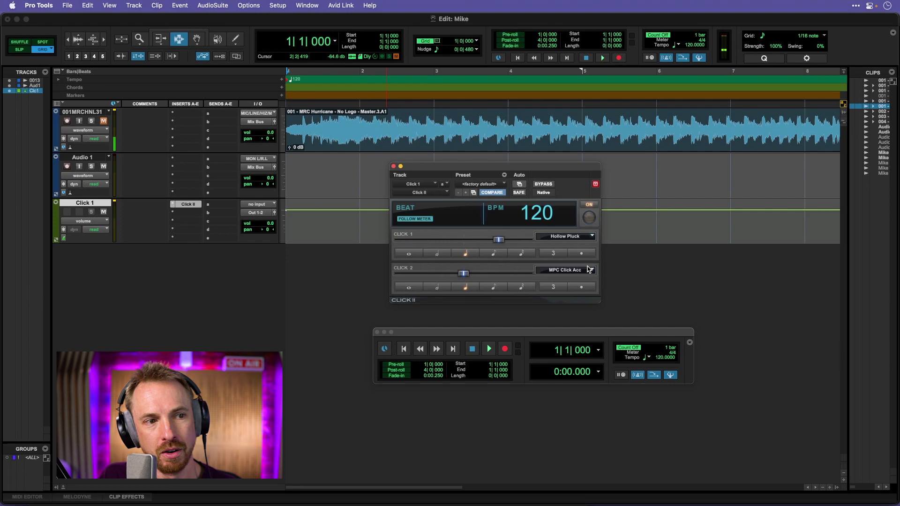
left_click(590, 270)
mouse_move(568, 279)
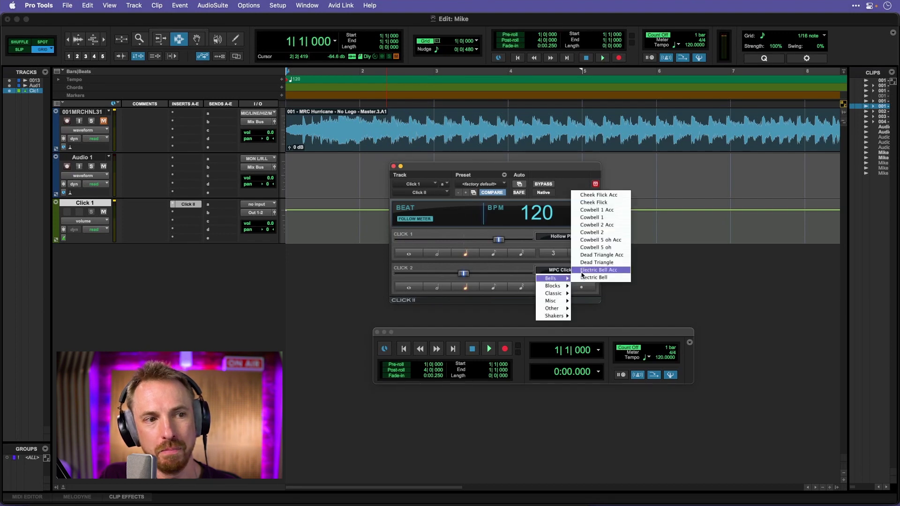
left_click(583, 277)
key("space")
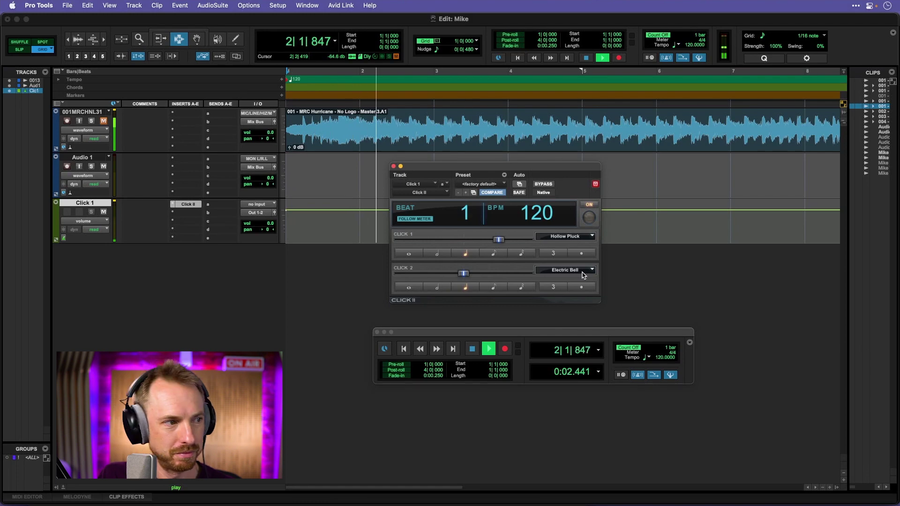
key("space")
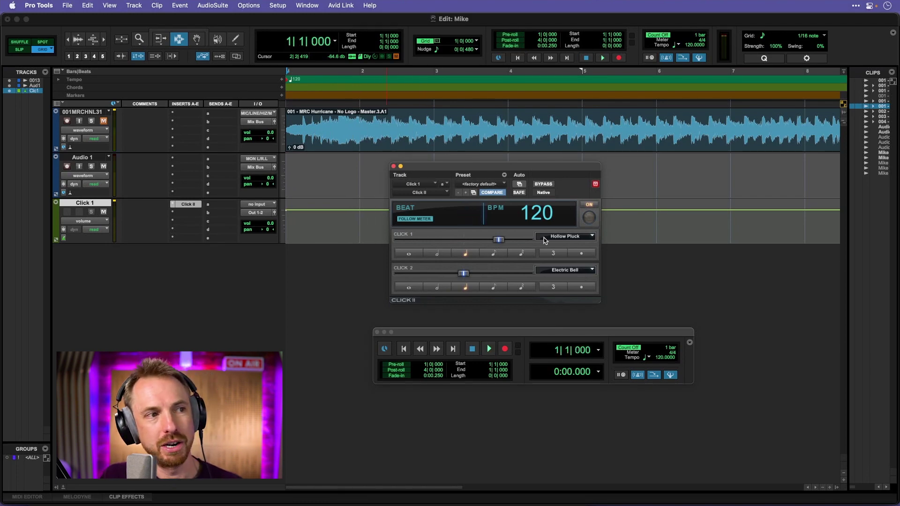
Close the Click II window and add a 126 BPM tempo at the session start.
left_click(393, 167)
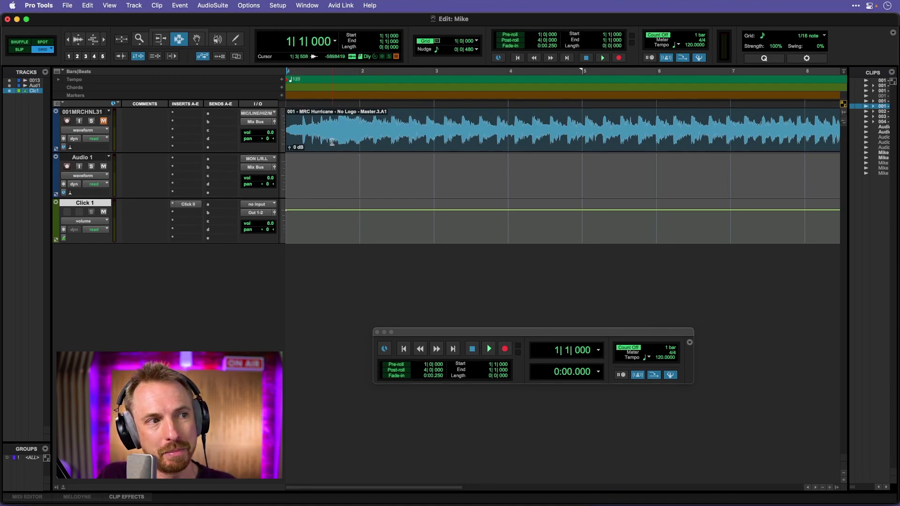
left_click(282, 80)
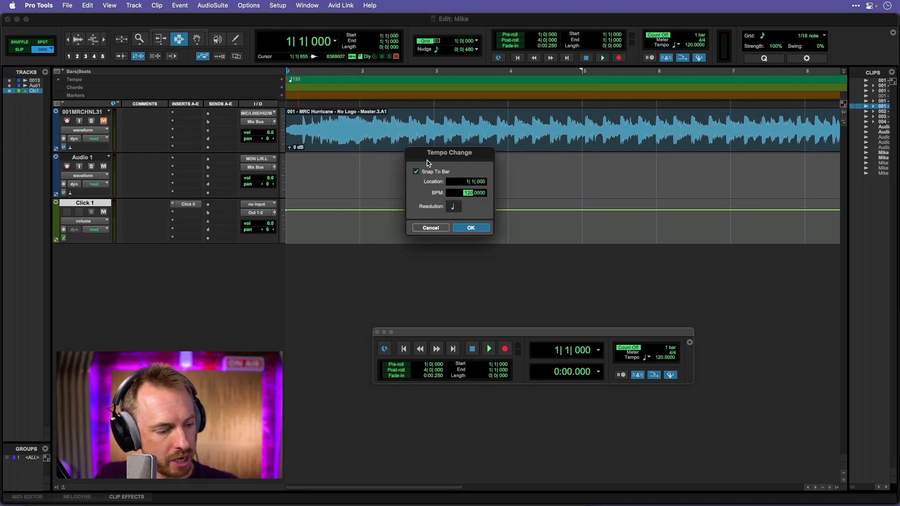
type("126")
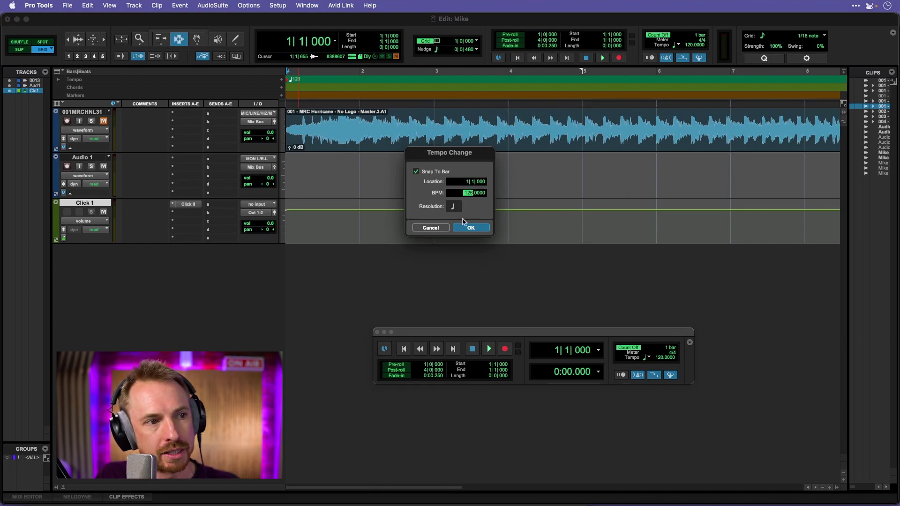
left_click(458, 229)
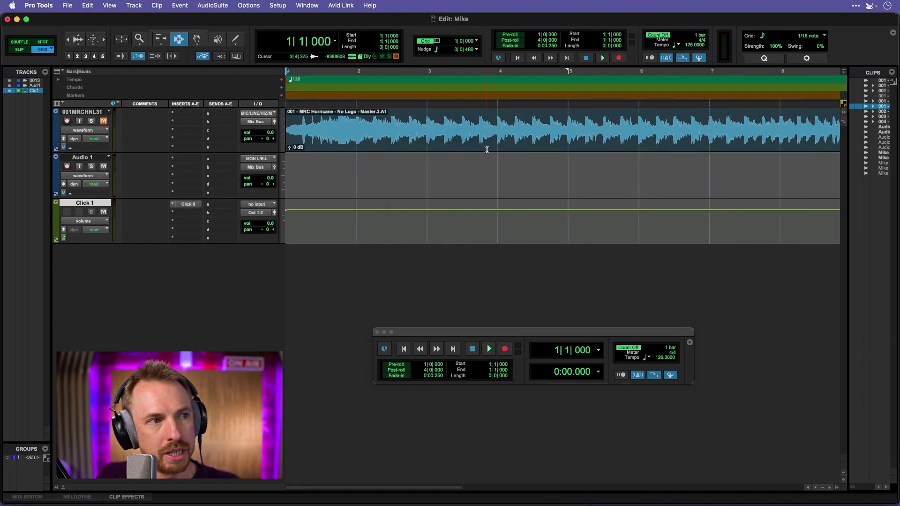
Drag the Hurricane clip later to start at 1|2|009 and play to check grid alignment.
left_click(198, 41)
left_click(330, 133)
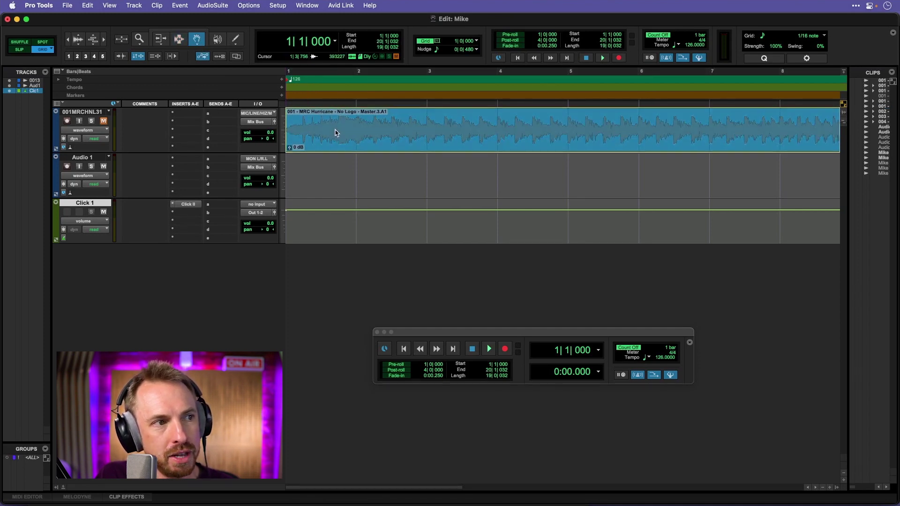
mouse_move(382, 136)
left_mouse_down()
mouse_move(408, 133)
mouse_move(364, 132)
mouse_move(397, 133)
left_mouse_up()
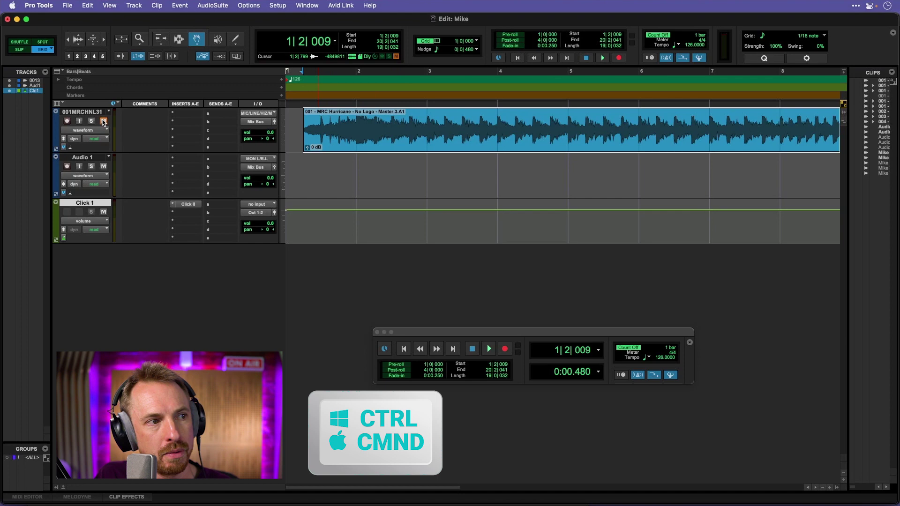
key("space")
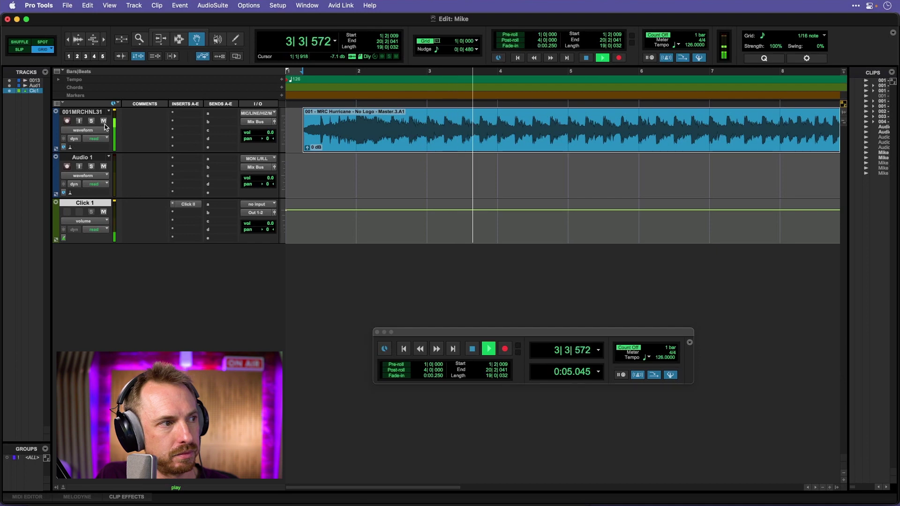
key("space")
Route the music track's output to Out 1-2 and play to check it.
left_click(255, 121)
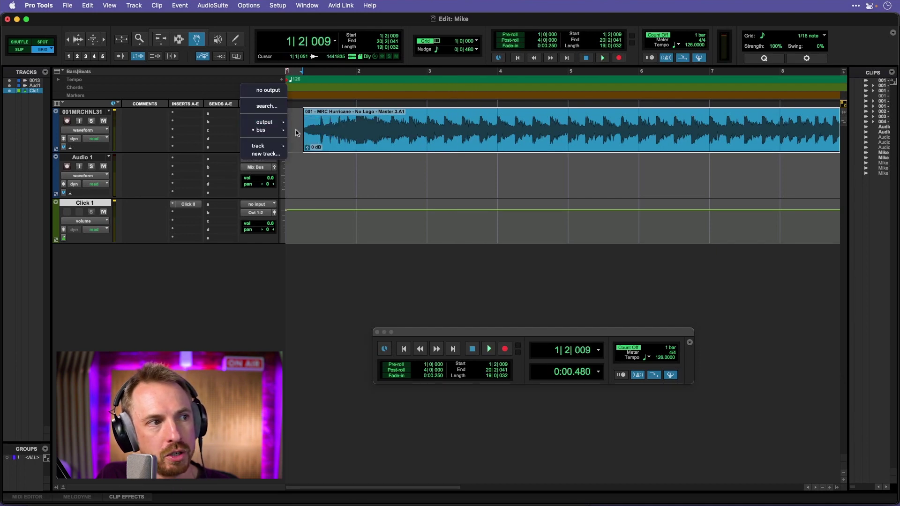
mouse_move(278, 125)
left_click(334, 124)
key("space")
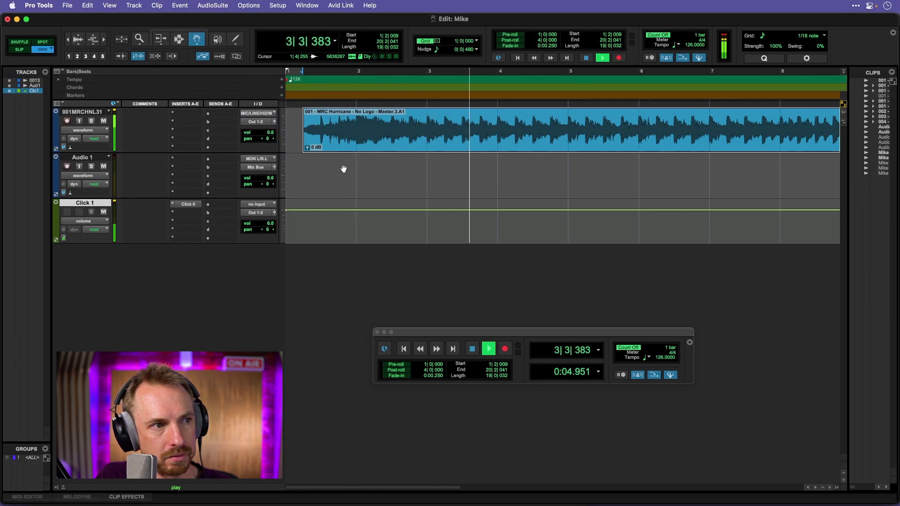
key("space")
Undo an accidental clip move and lower the Hurricane clip gain to -8.5 dB.
left_click_drag(311, 149, 310, 151)
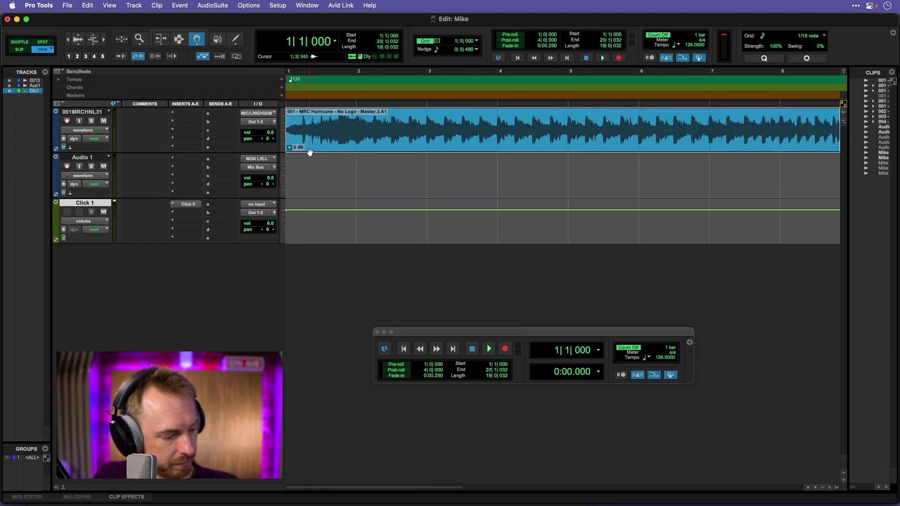
key("super+z")
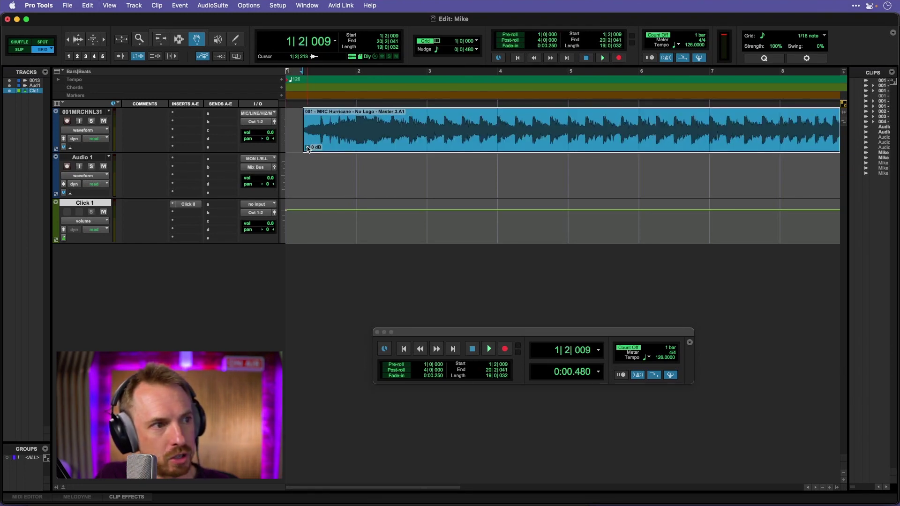
left_click_drag(308, 149, 307, 164)
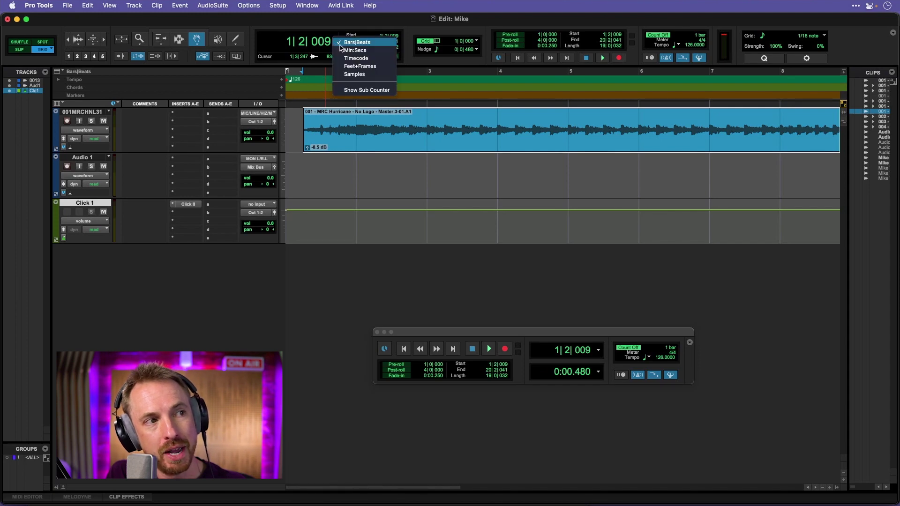
left_click(355, 50)
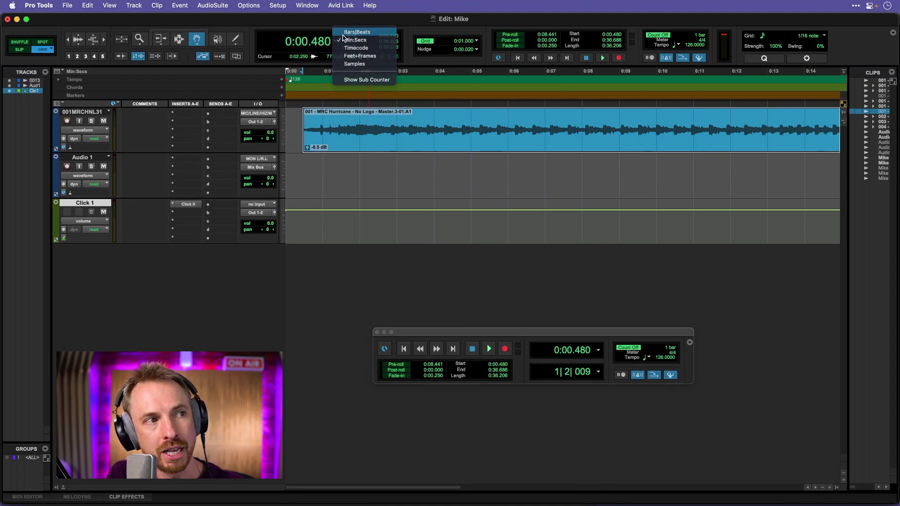
left_click(356, 32)
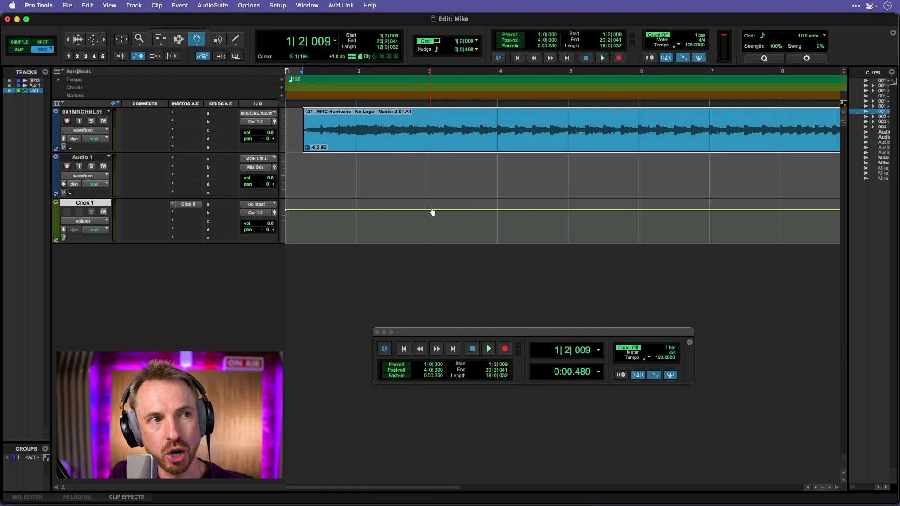